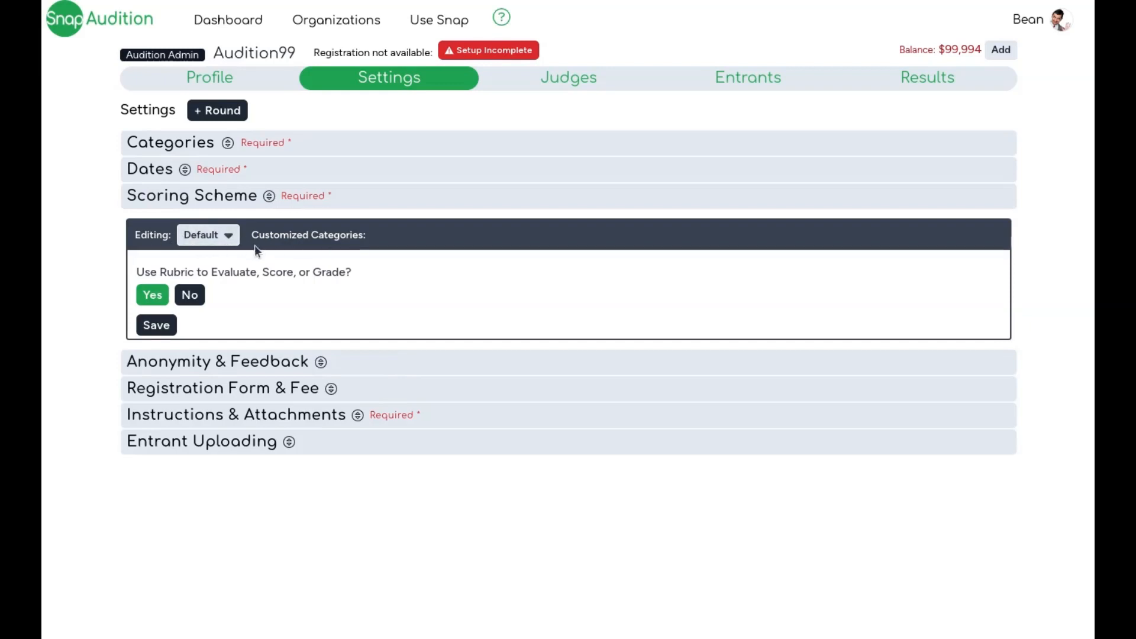
Step: Turn on rubric scoring for the default category and select the Piano Scales & Exercises rubric
click(218, 240)
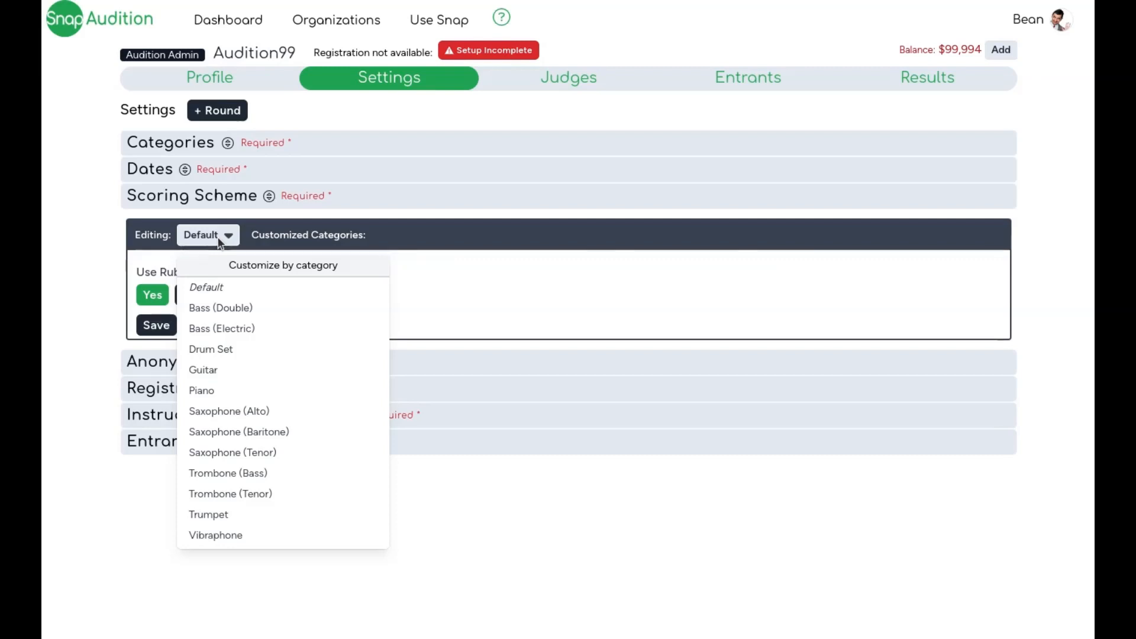
click(487, 292)
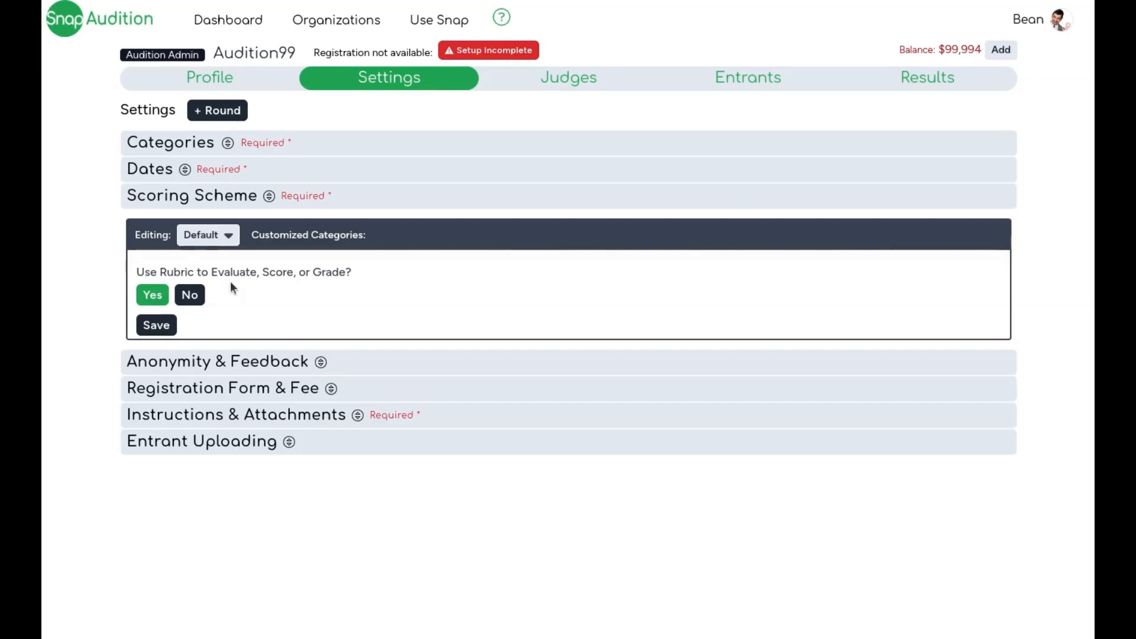
click(152, 295)
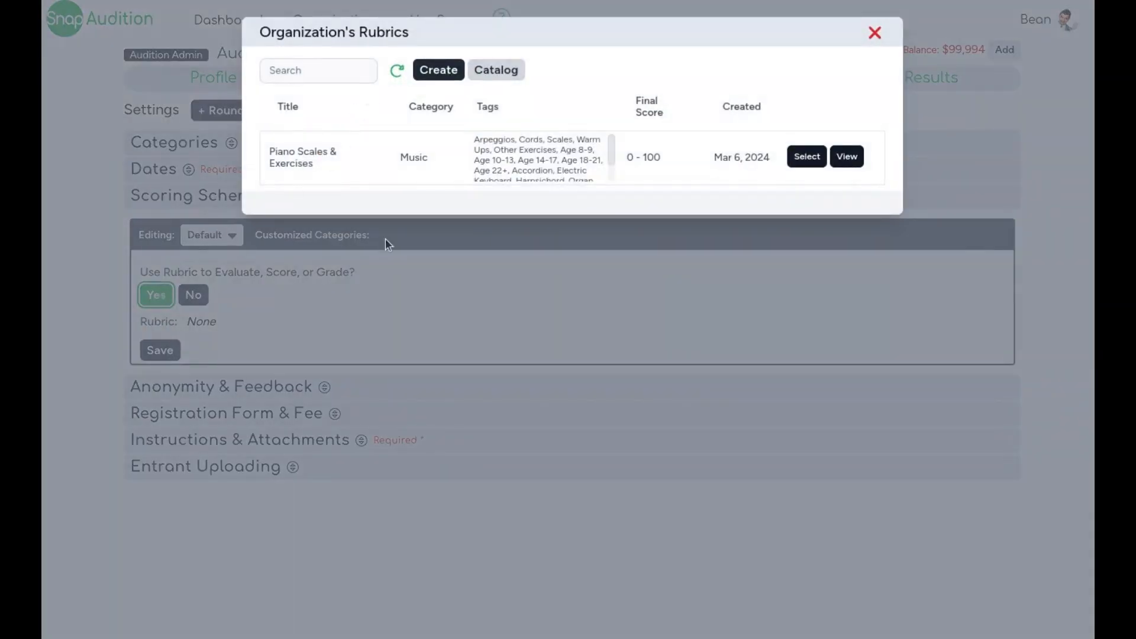
drag(634, 96, 682, 86)
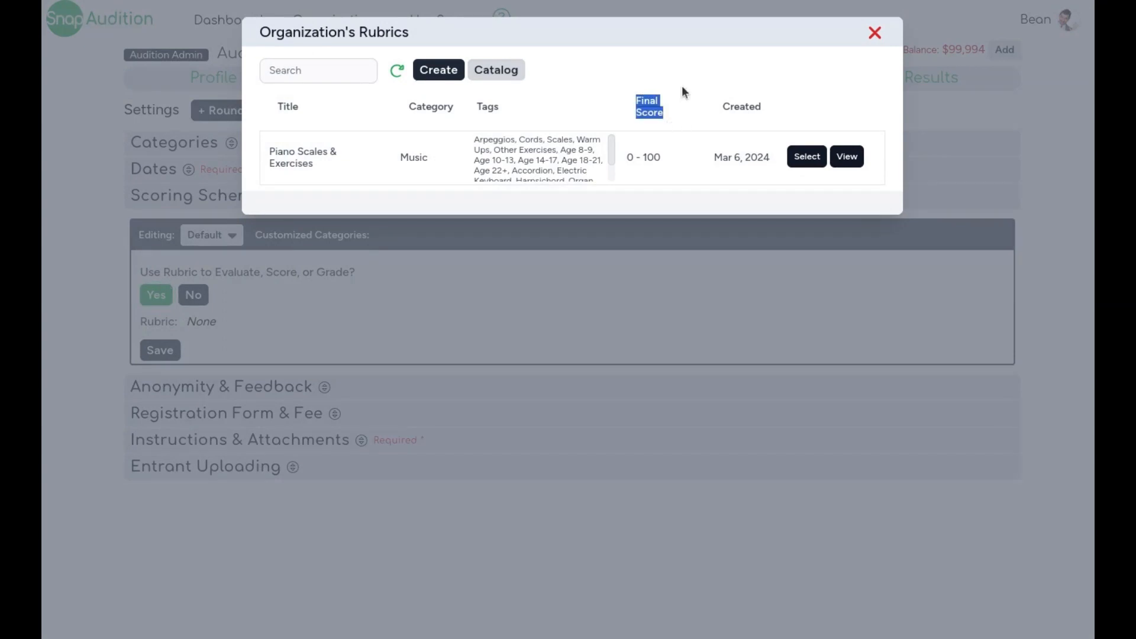
click(682, 85)
click(799, 161)
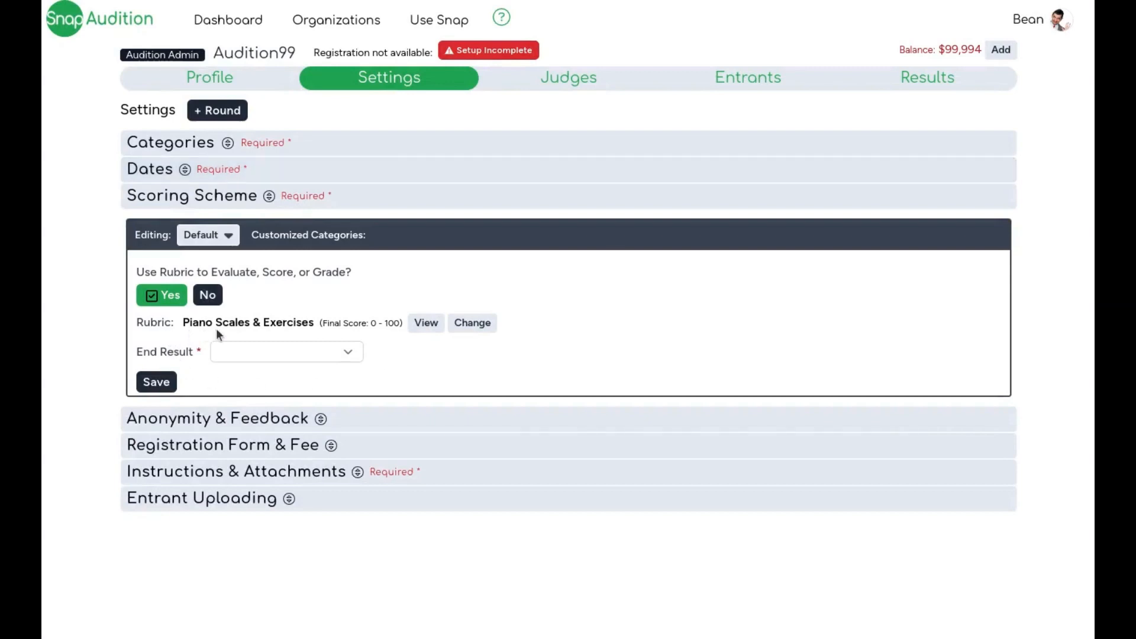
Step: Set the End Result to Split into Groups AND Rank Within Groups
click(346, 354)
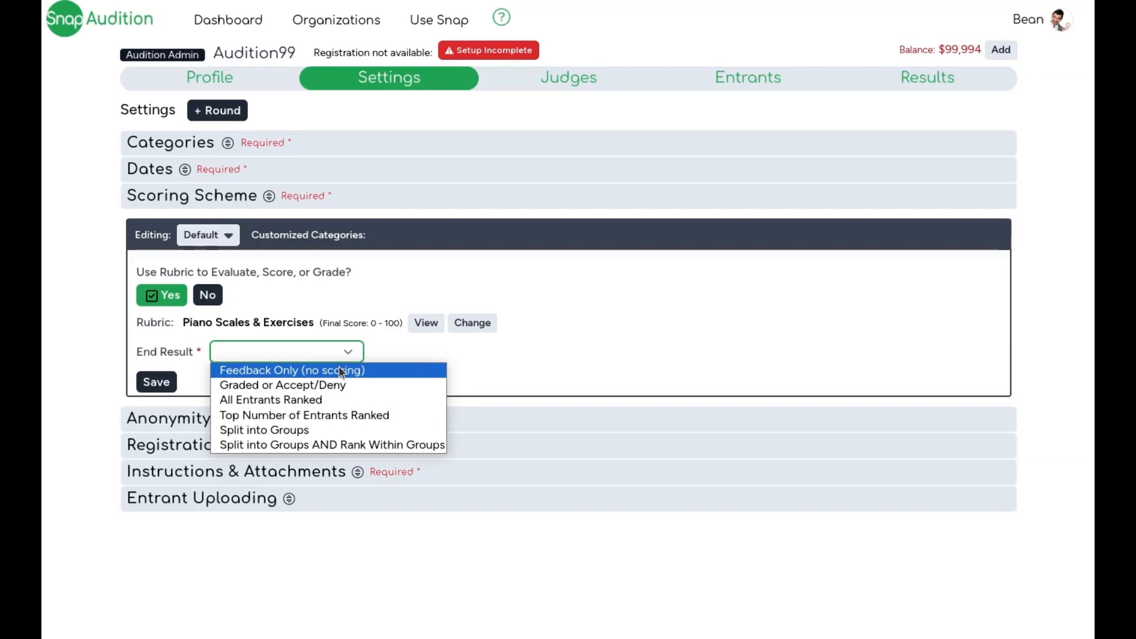
click(339, 370)
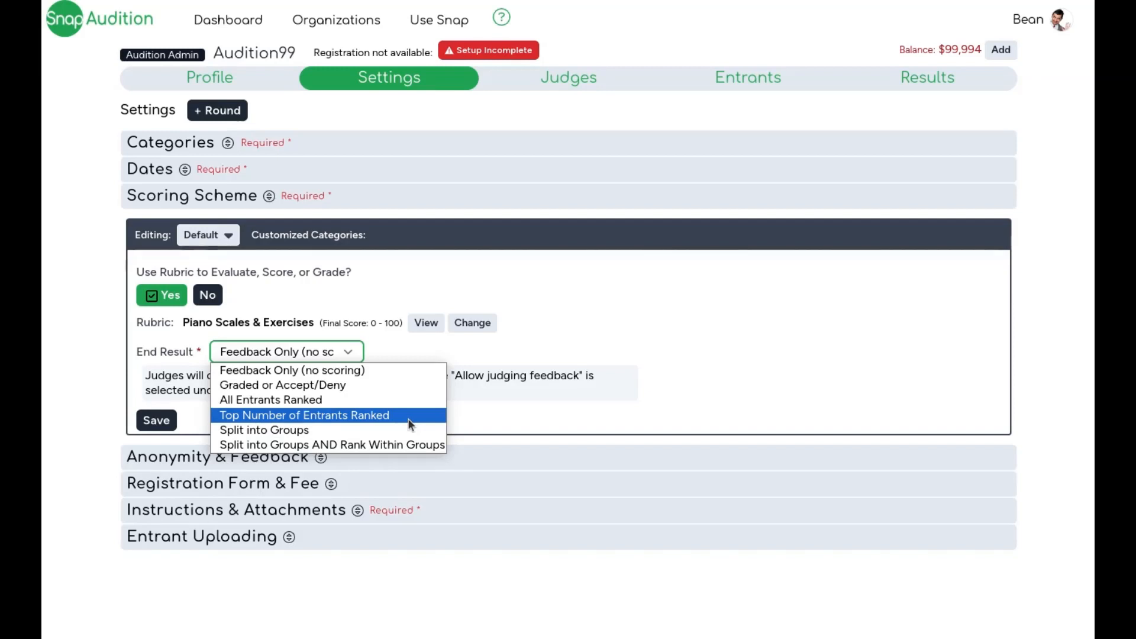
click(397, 449)
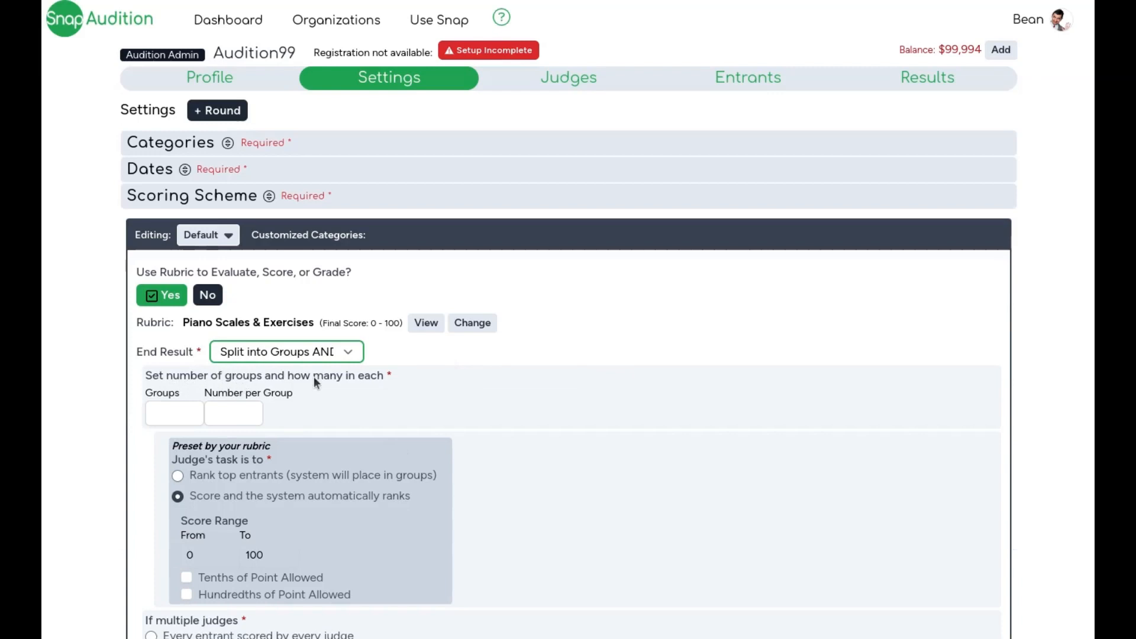
Step: Set the number of groups to 3 with 5 entrants per group
click(173, 413)
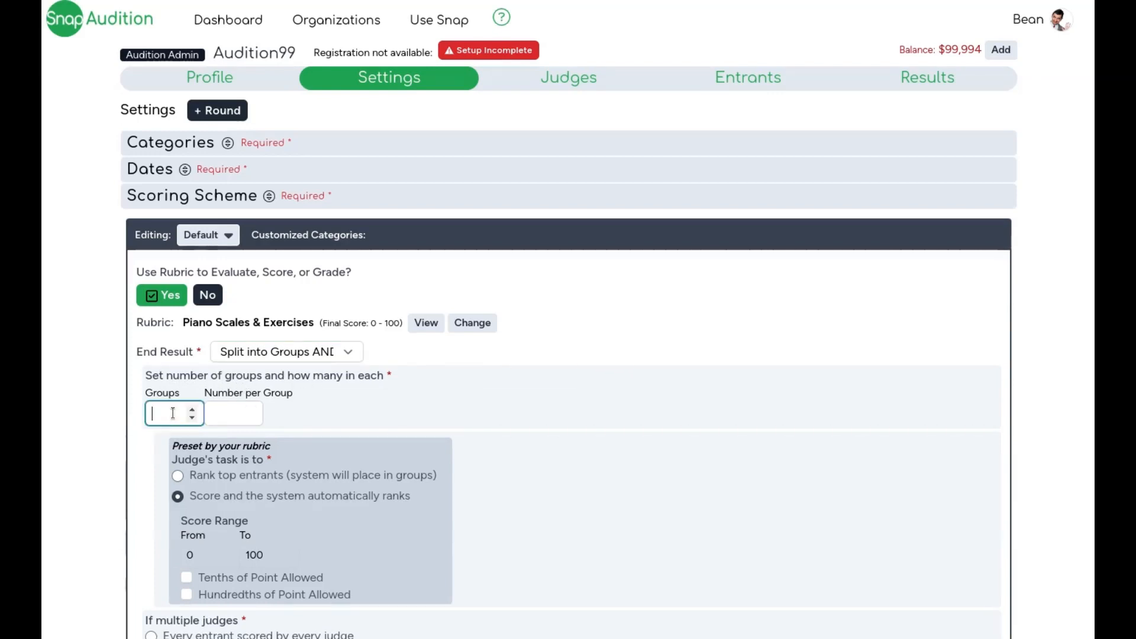
text(3)
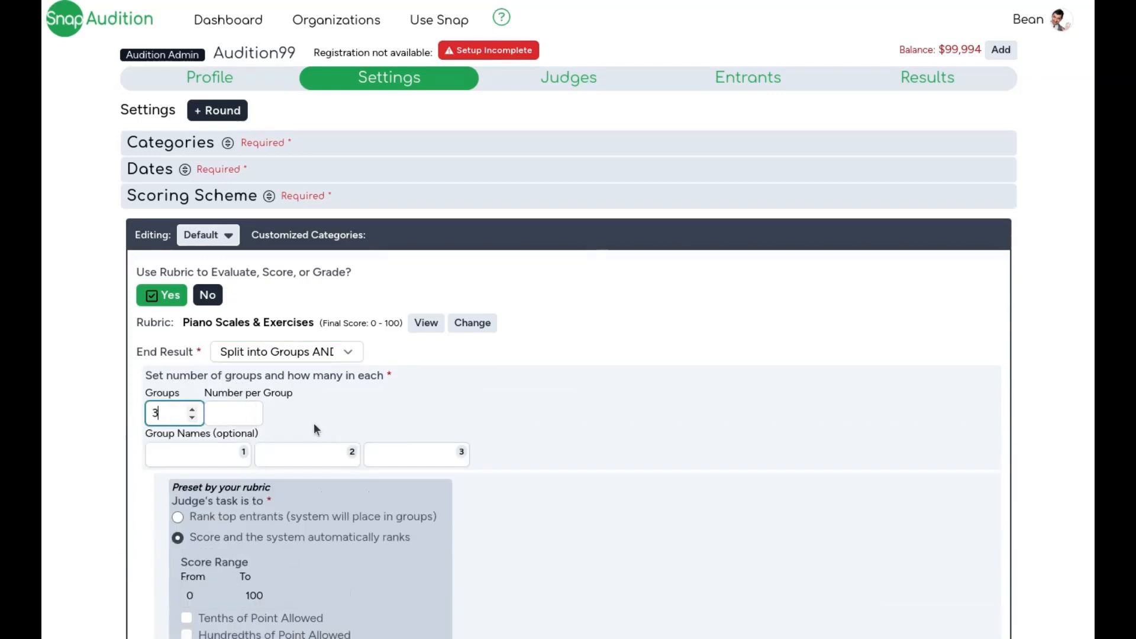
click(318, 425)
key(Tab)
text(5)
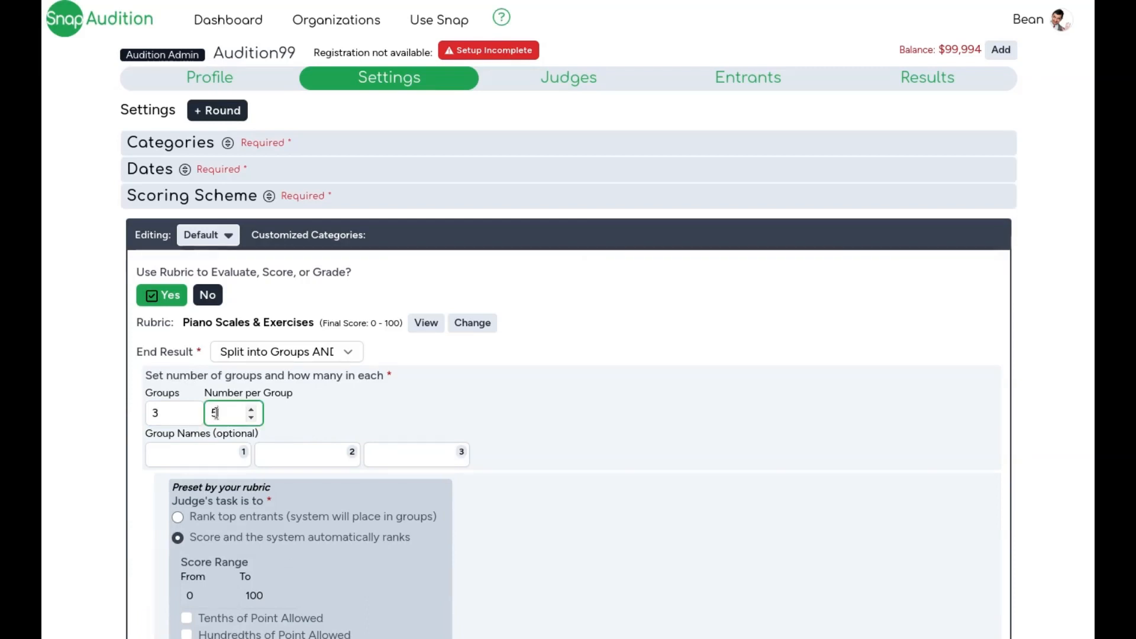
click(333, 423)
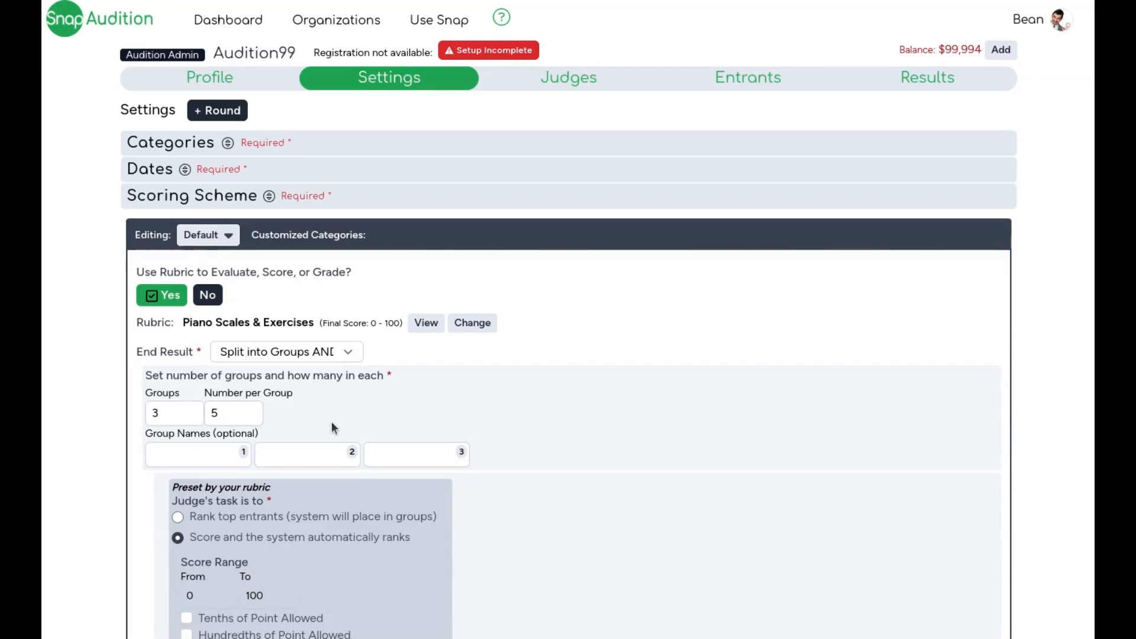
Step: Name the three groups Group1, Group2 and Group3
click(213, 456)
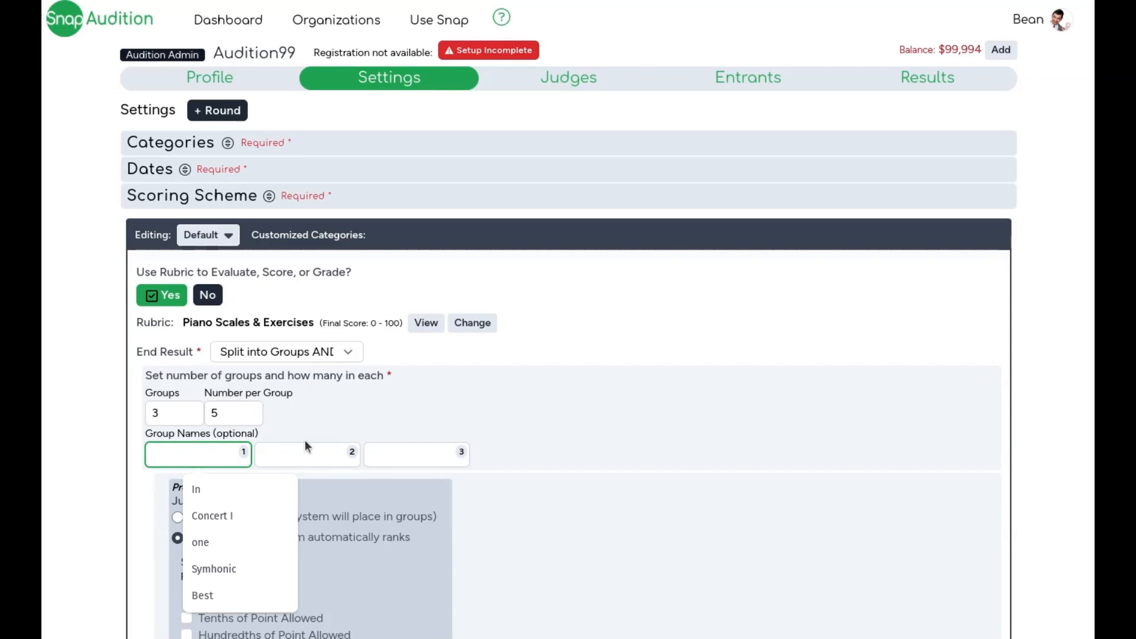
text(Group1)
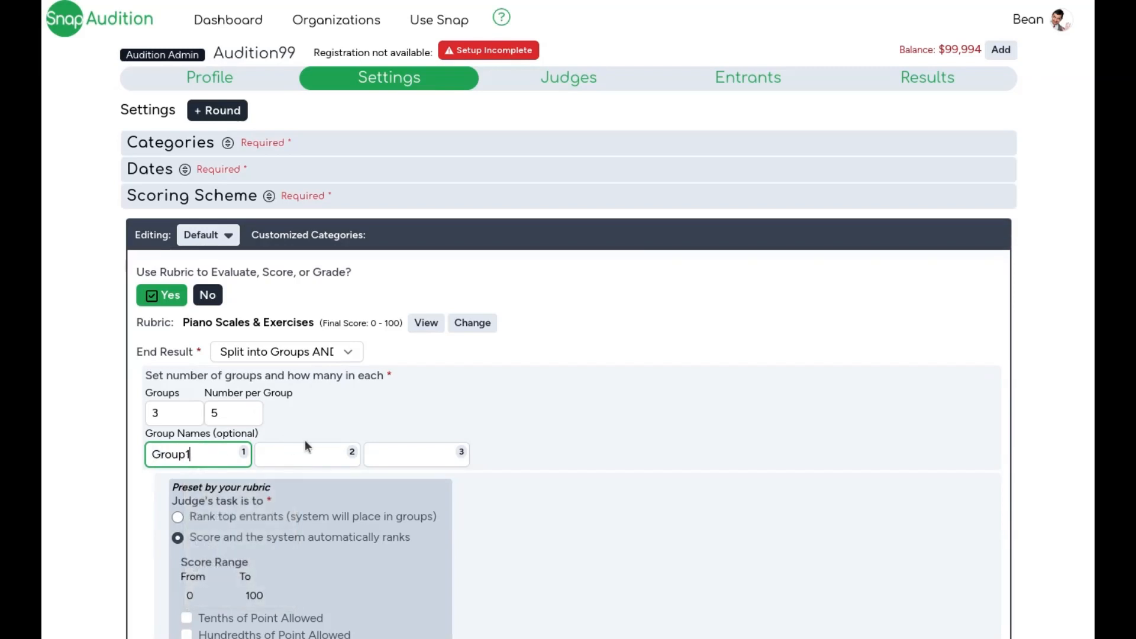
key(Tab)
text(Group2)
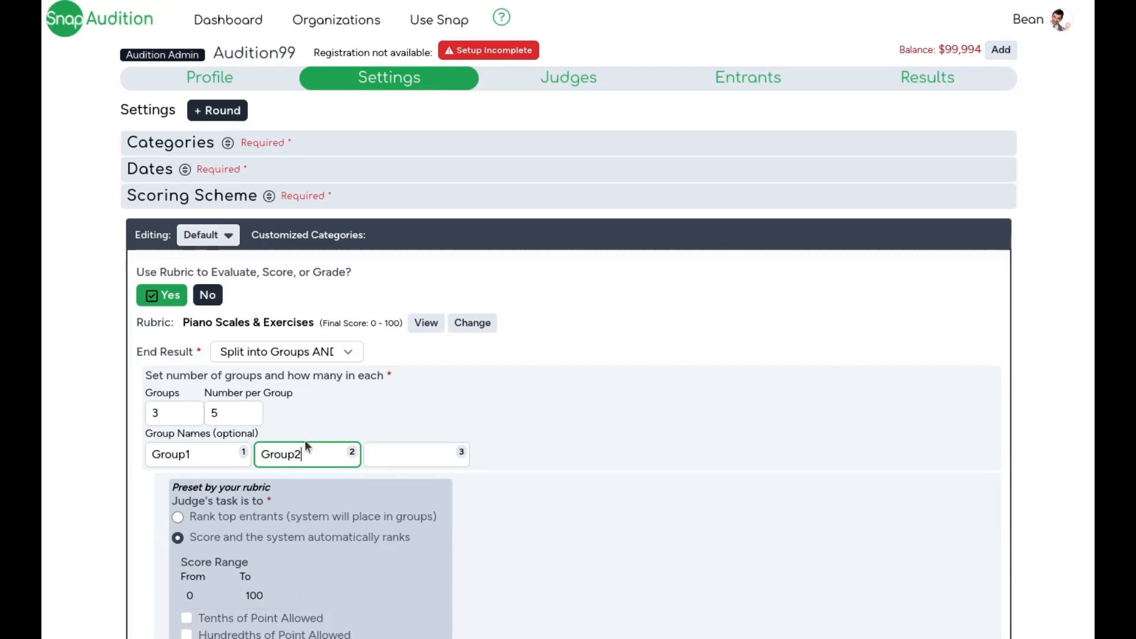
key(Tab)
text(Grou)
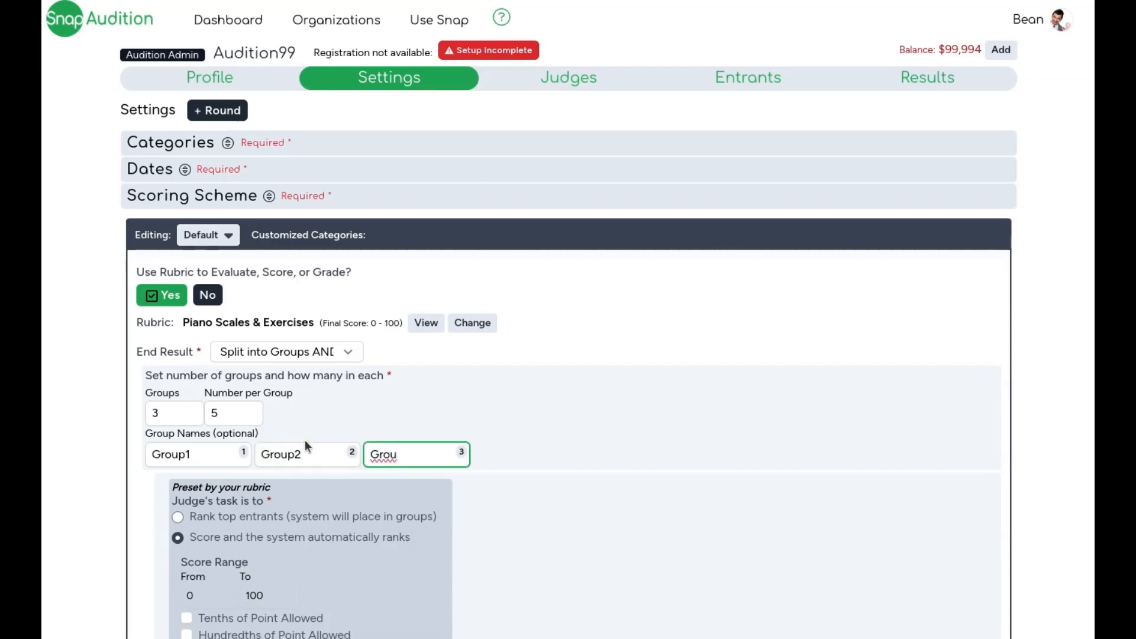
text(p3)
click(646, 449)
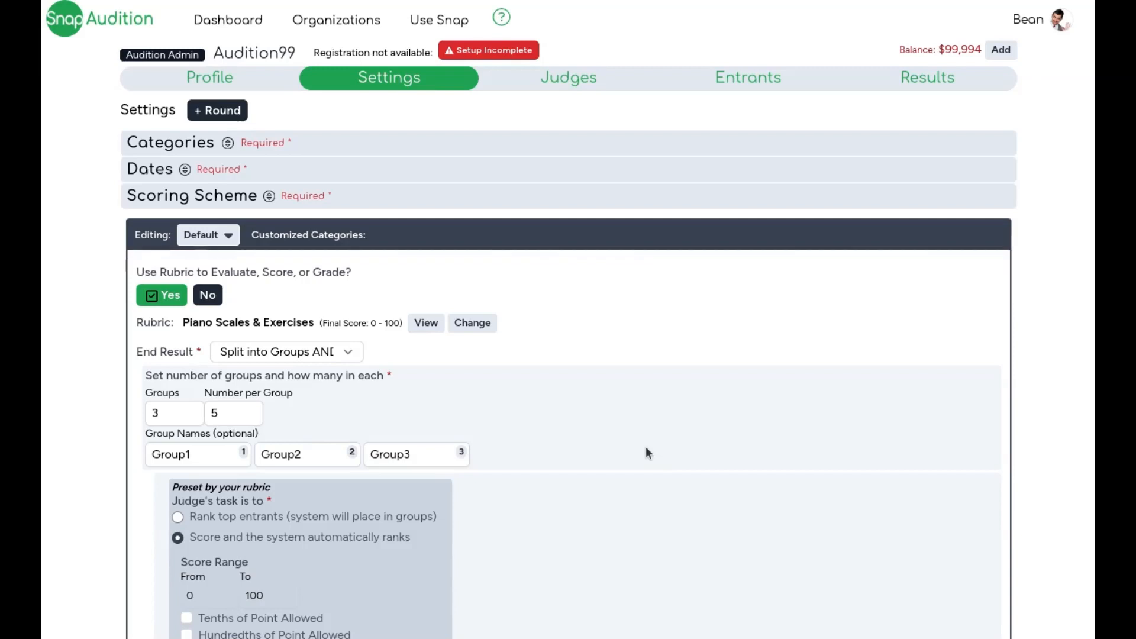
Step: Switch to scoring without a rubric, with the judge's task set to Score and the system automatically ranks
scroll(647, 454, down, 3)
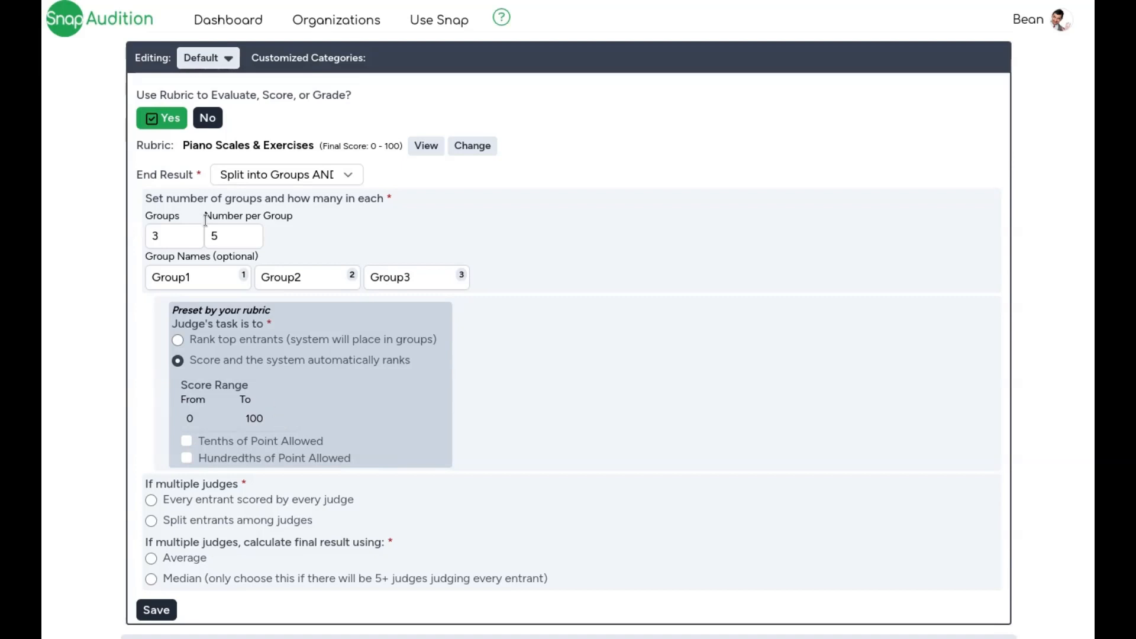
click(207, 118)
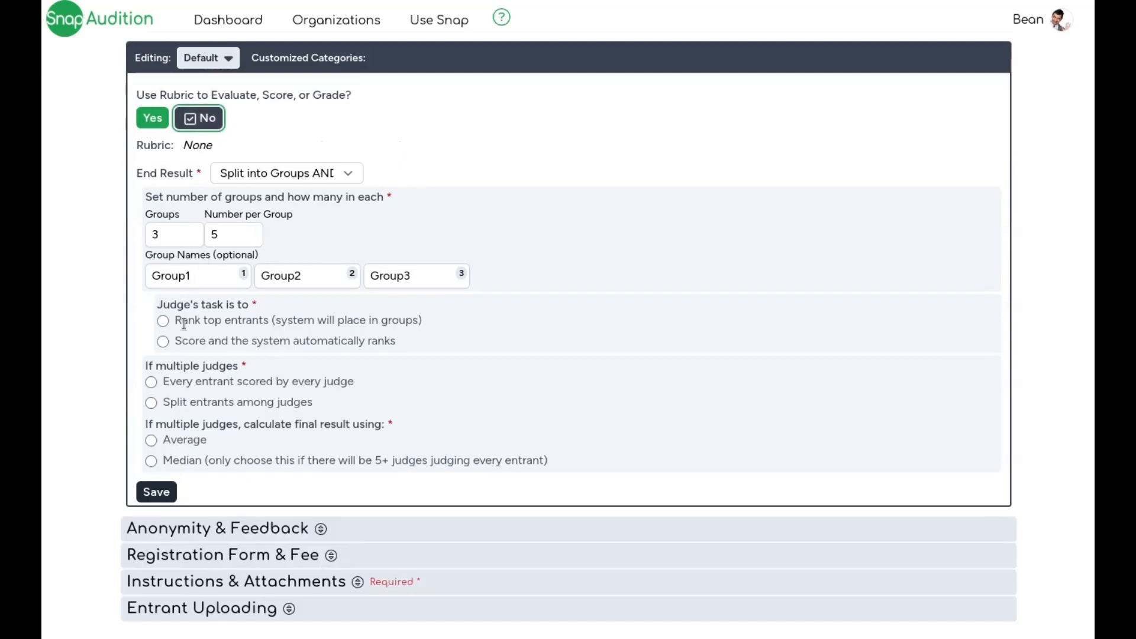
click(163, 342)
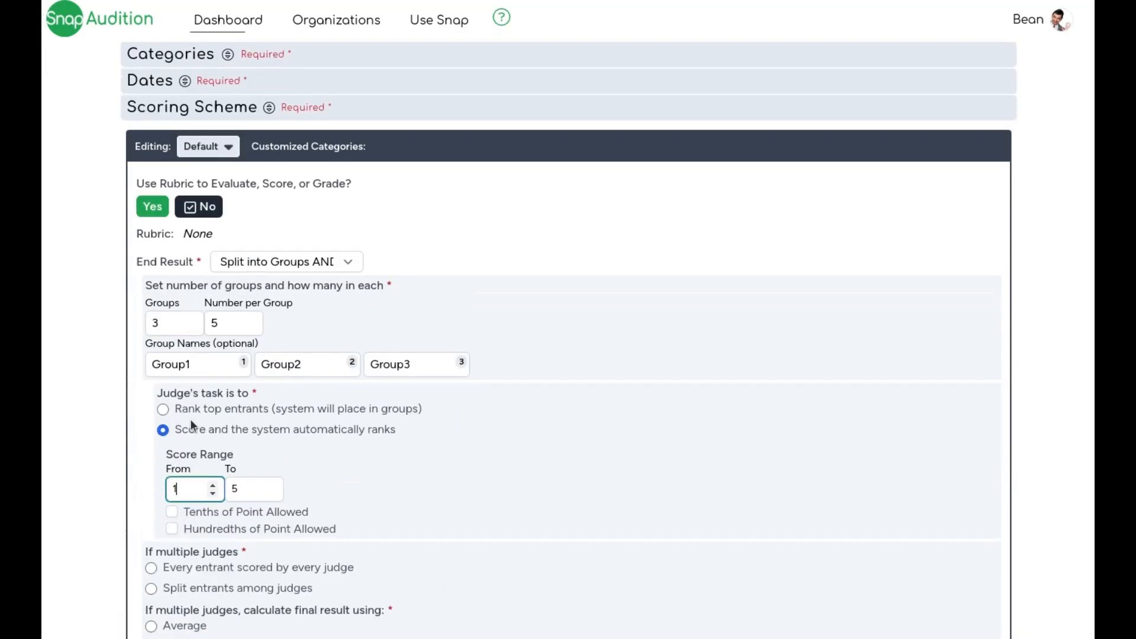
Step: Switch back to scoring with the rubric
scroll(190, 419, down, 3)
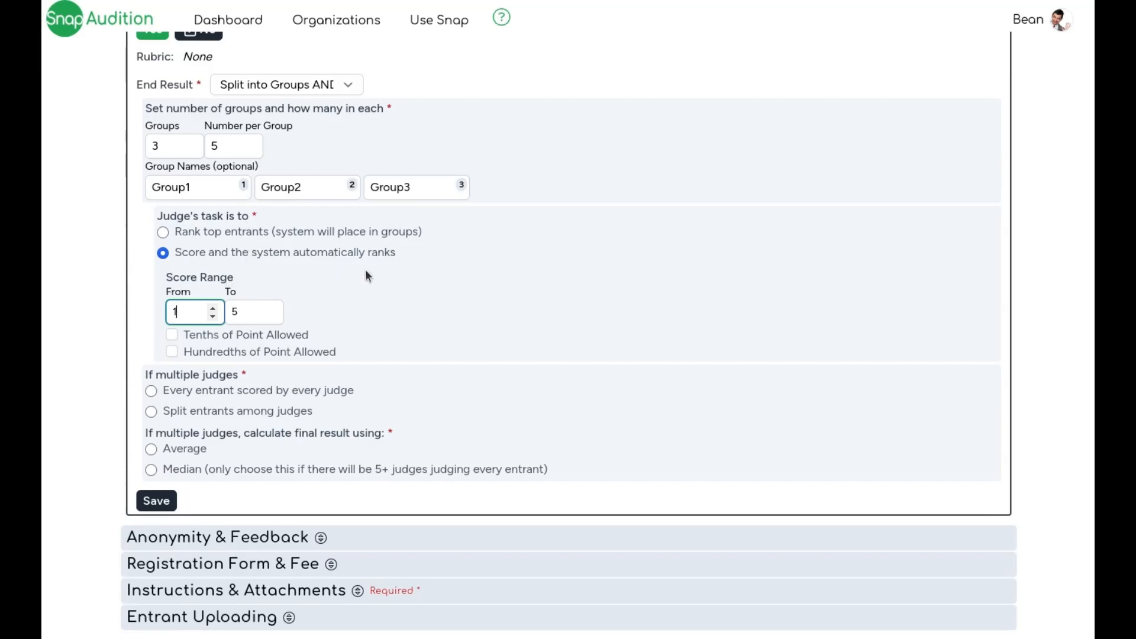
scroll(365, 274, up, 2)
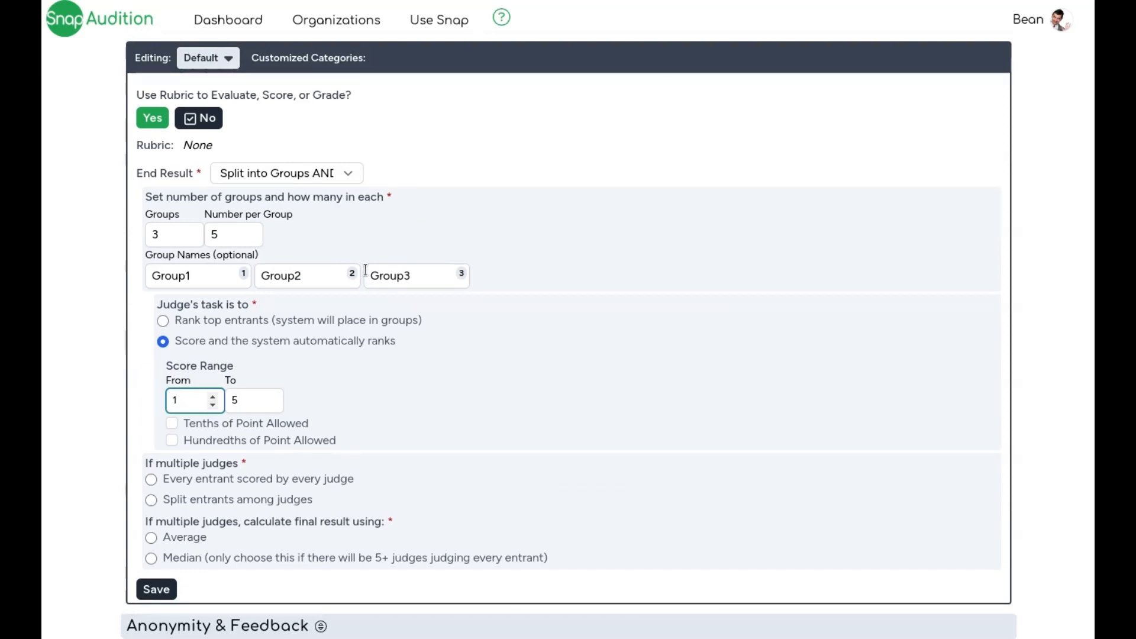
click(153, 118)
scroll(766, 393, down, 2)
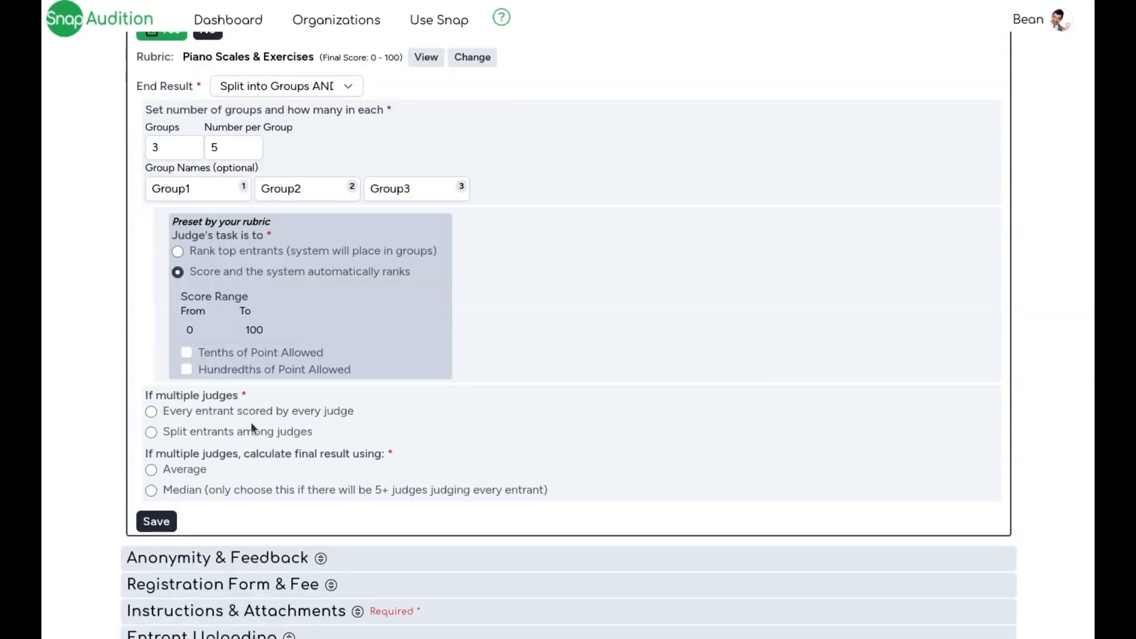